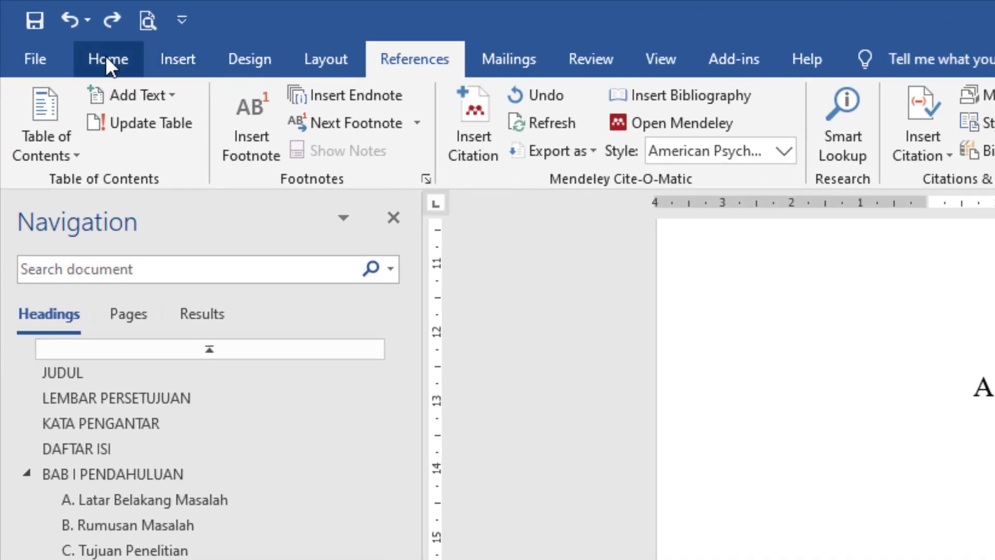
Step: Insert footnote 1 after 'urna' in section A and type 'referensi 1' as its text
left_click(106, 61)
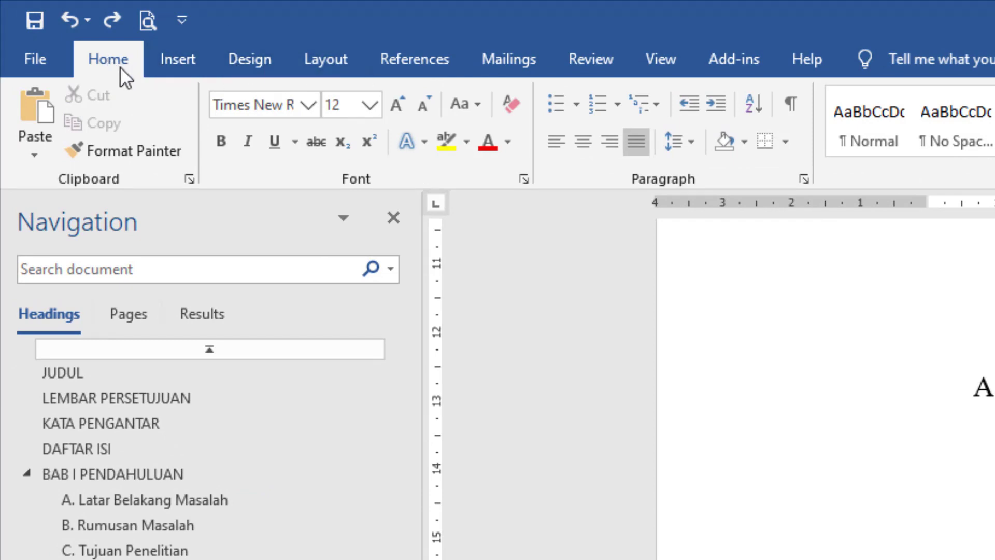
left_click(420, 59)
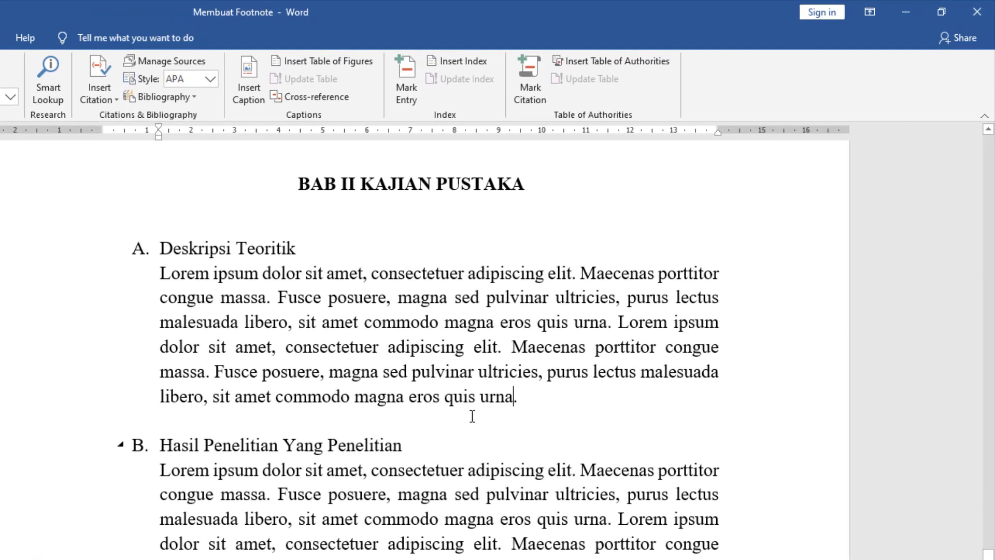
left_click(676, 266)
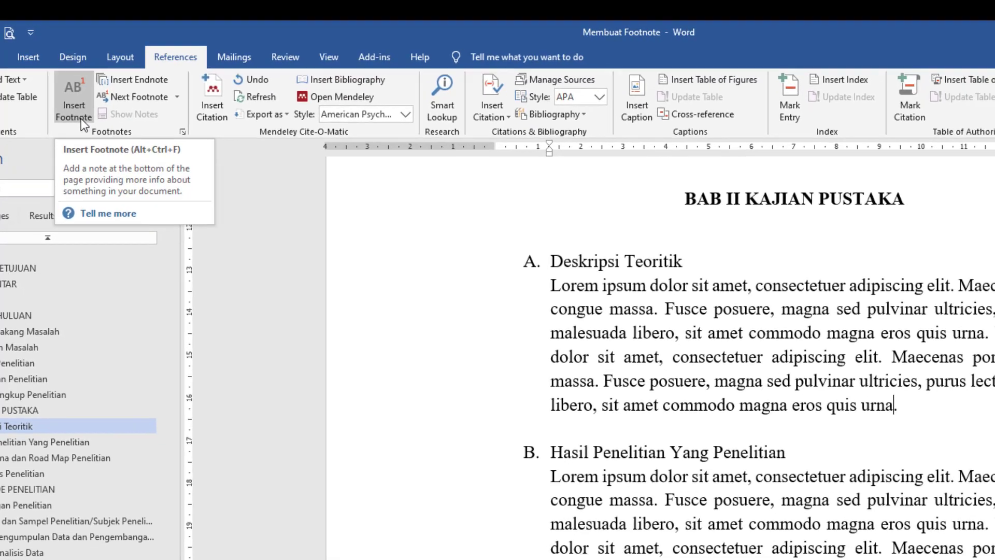
left_click(81, 118)
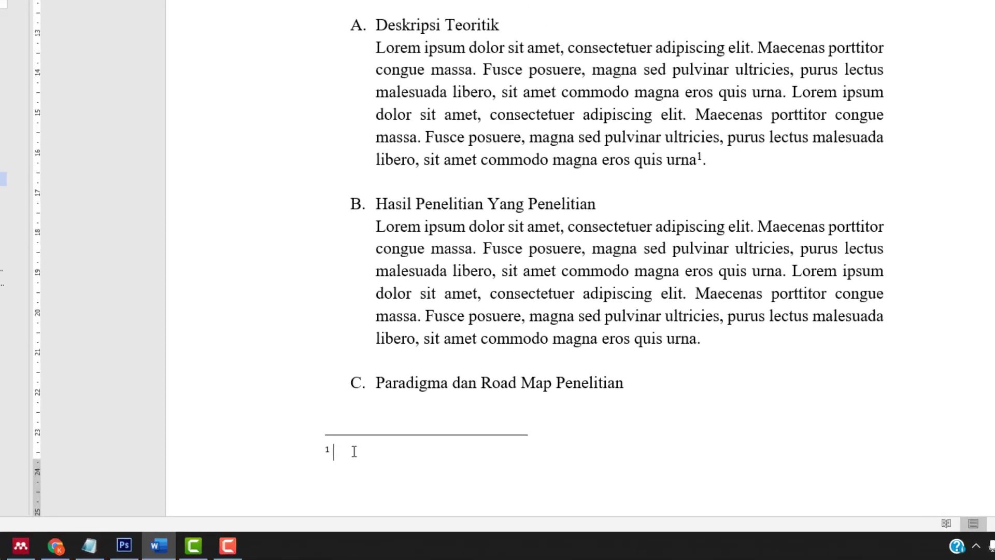
type("referens")
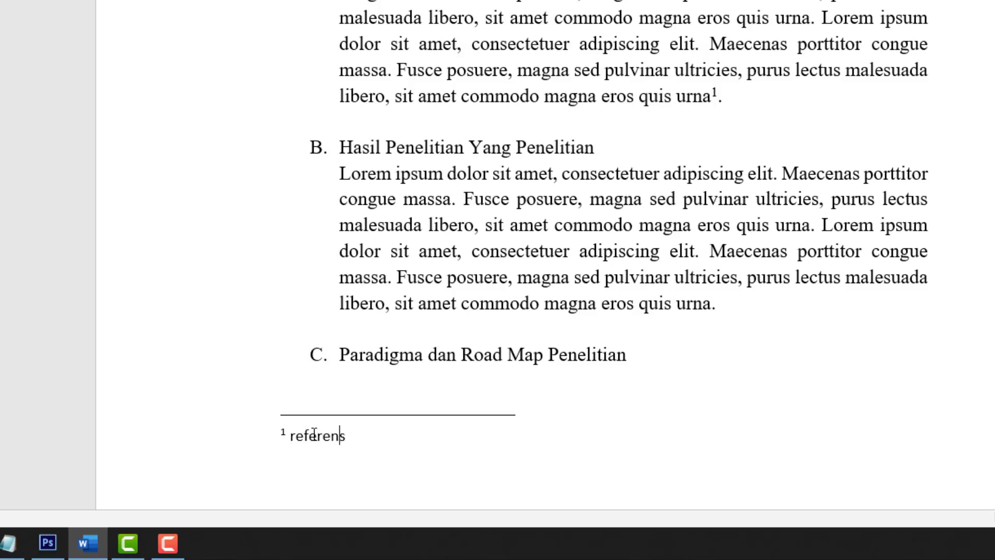
type("i 1")
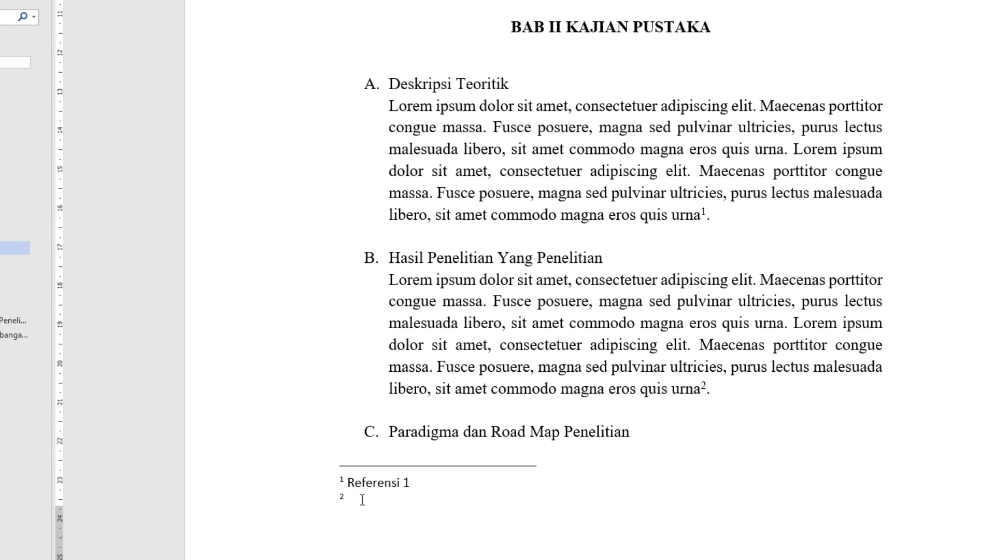
Step: Type the footnote texts 'Referens' and 'Referensi 2', then undo the footnote 3 edit
type("Referensi 2")
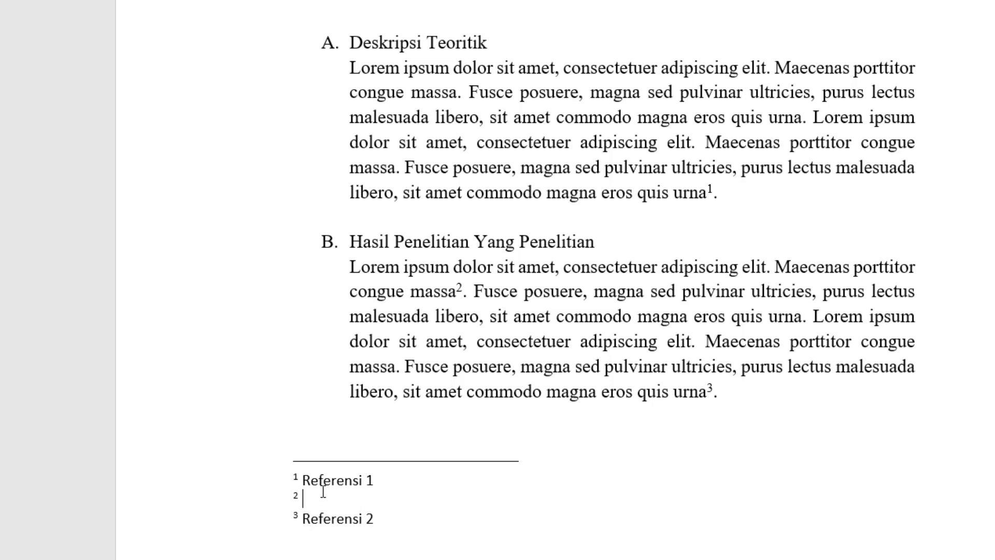
type("Referensi 2")
left_click(378, 520)
key("ctrl+z")
key("ctrl+z")
key("ctrl+z")
key("ctrl+z")
key("ctrl+z")
key("ctrl+z")
key("ctrl+z")
Step: Undo the earlier footnote insertions and their text
key("ctrl+z")
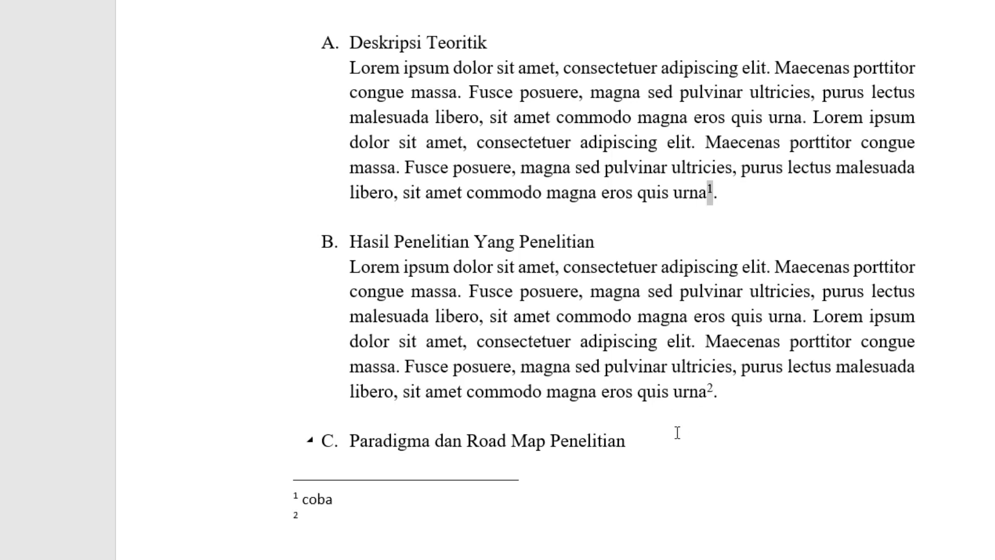
key("ctrl+z")
key("ctrl+z")
key("ctrl+z")
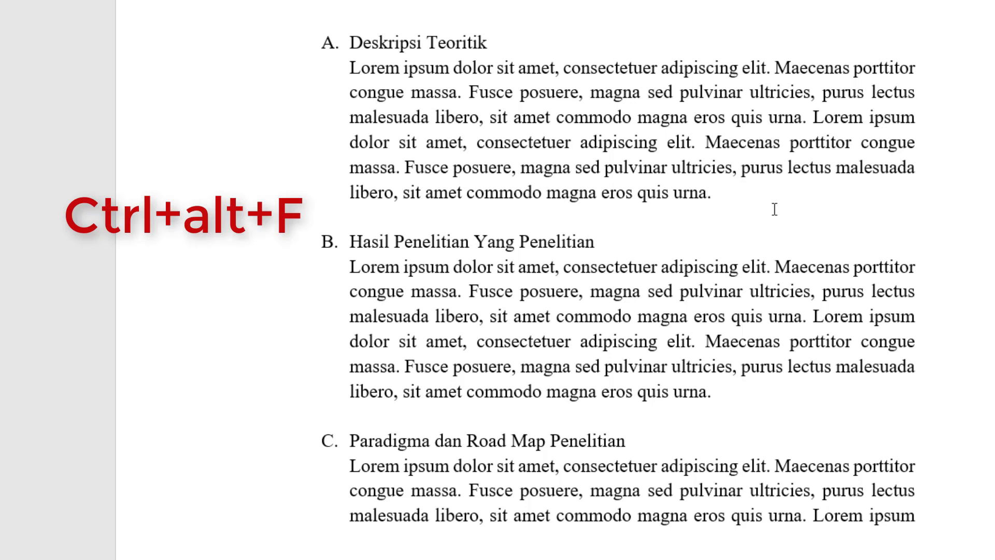
Step: Insert footnote 1 after 'urna' in section A reading 'Referensi 1'
key("ctrl+alt+f")
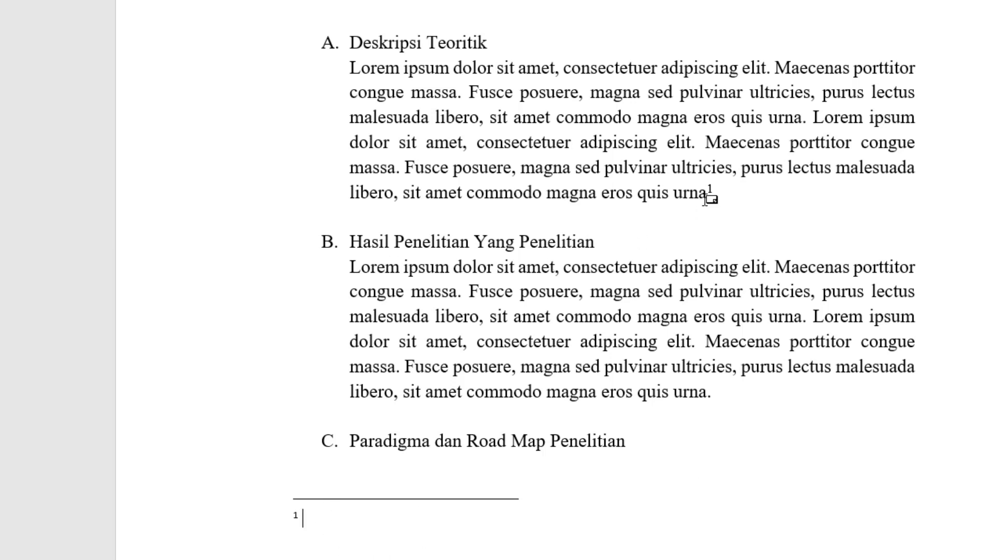
type("Refer")
key("BackSpace")
type("ns")
key("BackSpace")
key("BackSpace")
type("rensi 1")
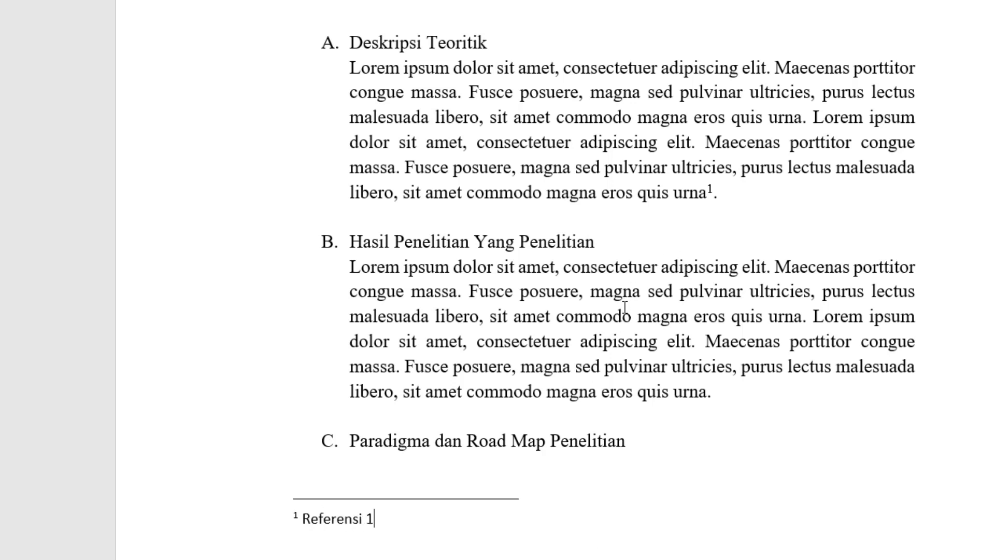
Step: Insert footnote 2 after 'massa' in section B reading 'Referensi 2 atau pertanyaaan 2'
left_click(458, 293)
key("ctrl+alt+f")
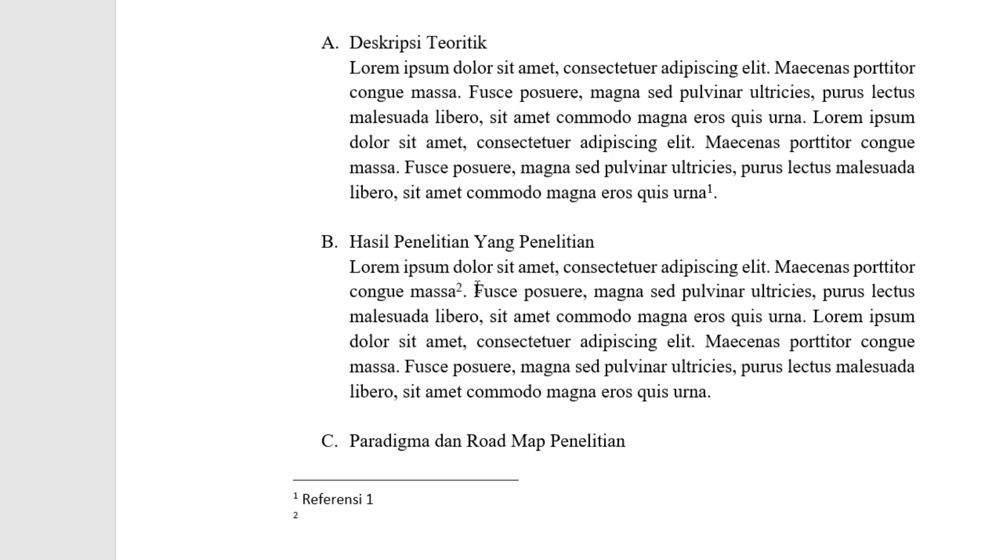
type("Referensi 2 atau pertanyaaan 2")
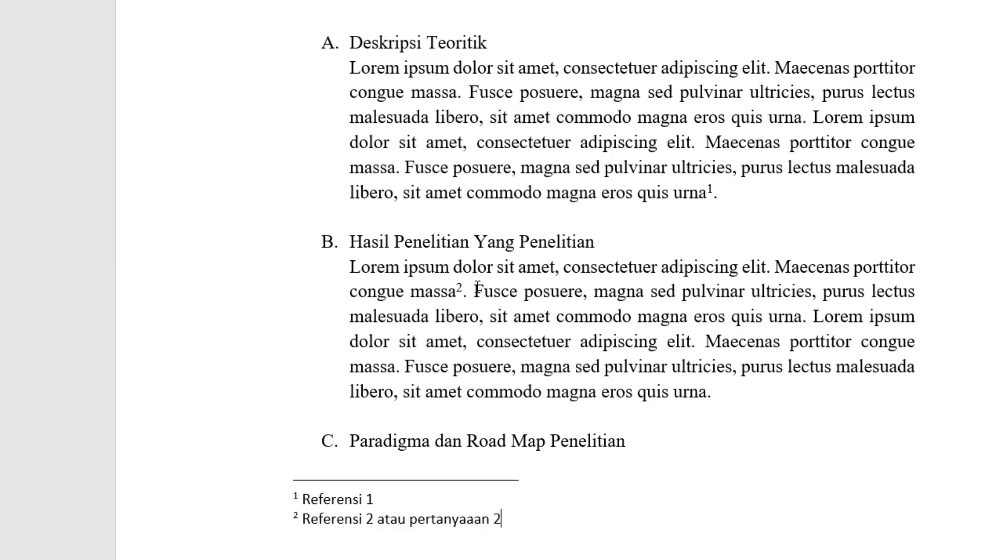
left_click(708, 391)
Step: Insert footnote 3 after section B's final 'urna' reading 'Referensi 3 atau pernyataan 3'
key("ctrl+alt+f")
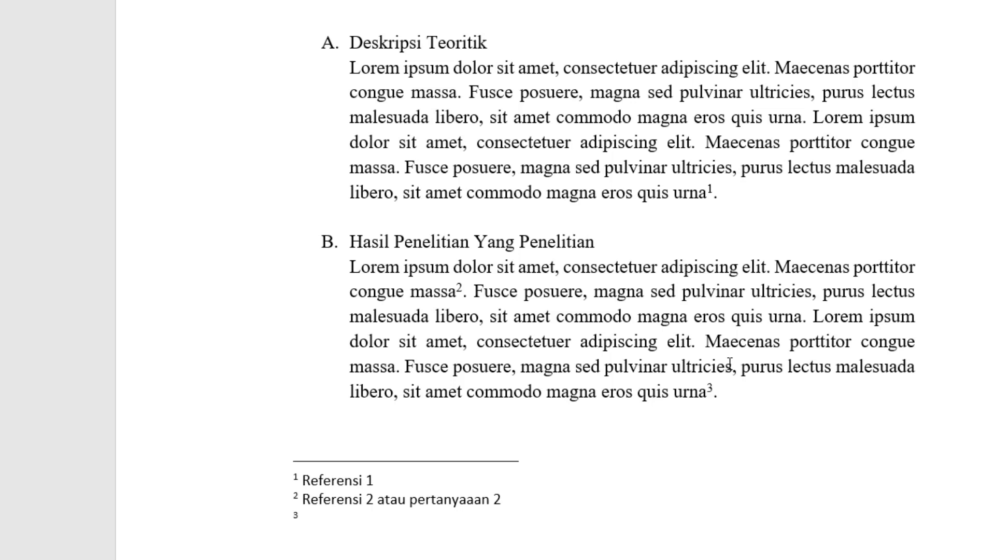
type("Referensi 3 ")
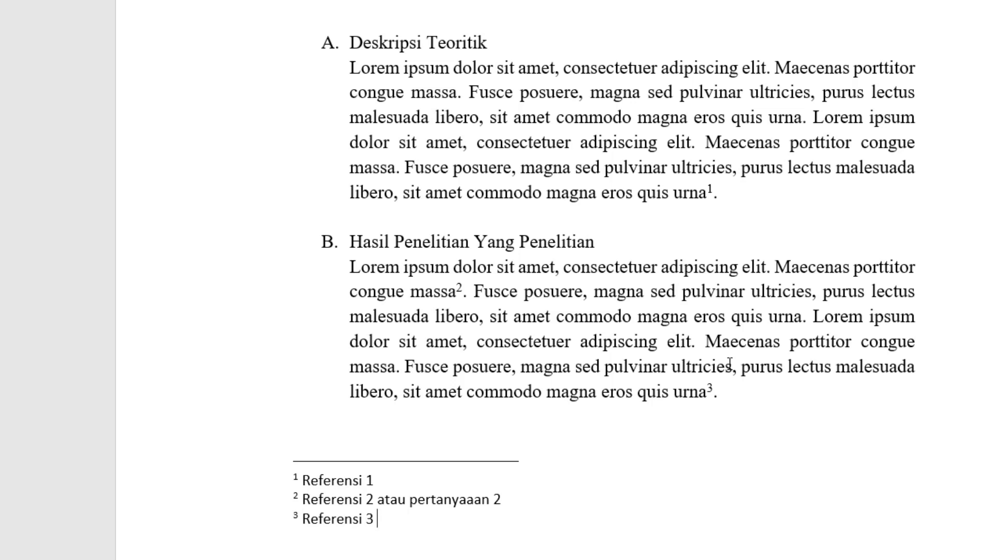
type("atau pertanyaan")
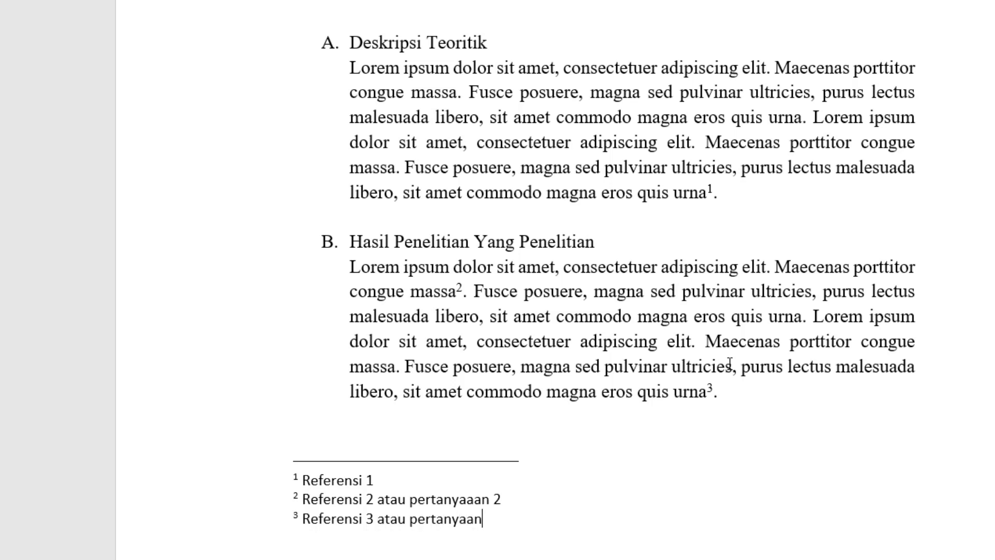
key("BackSpace")
key("BackSpace")
key("BackSpace")
Step: Correct footnote 2's misspelled 'pertanyaaan' to 'pernyataan'
key("BackSpace")
key("BackSpace")
key("BackSpace")
type("nyataan")
key("Up")
key("BackSpace")
key("BackSpace")
key("BackSpace")
key("BackSpace")
key("BackSpace")
key("BackSpace")
key("BackSpace")
type("yataan")
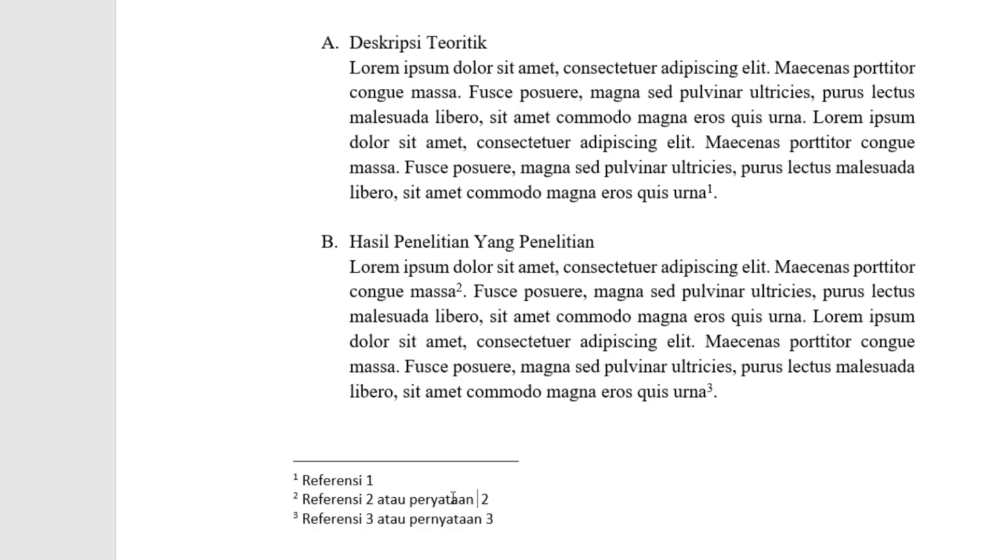
key("Left")
key("Left")
key("Left")
type("n")
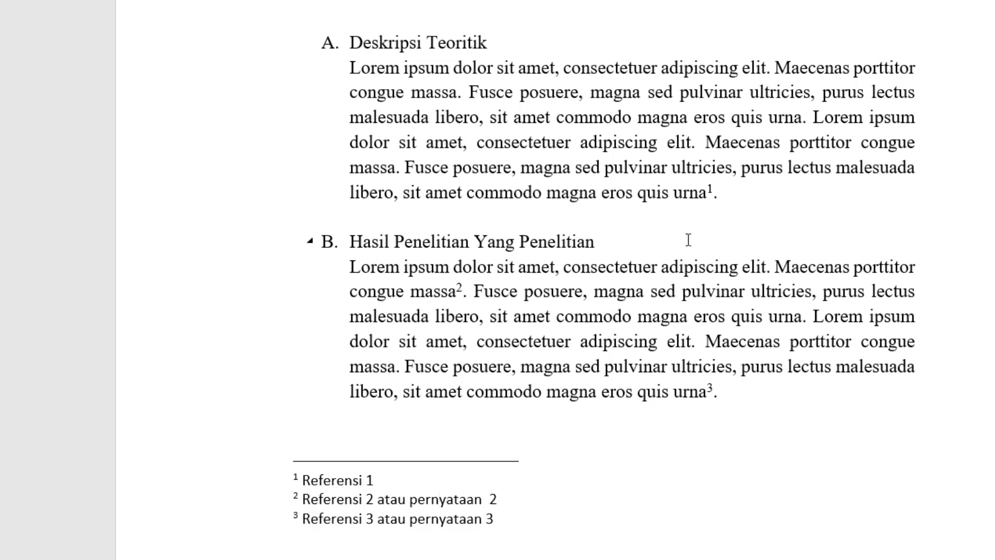
left_click(708, 392)
Step: Delete footnote marks 3, 2 and 1 from the section A and B text
key("shift+Right")
key("Delete")
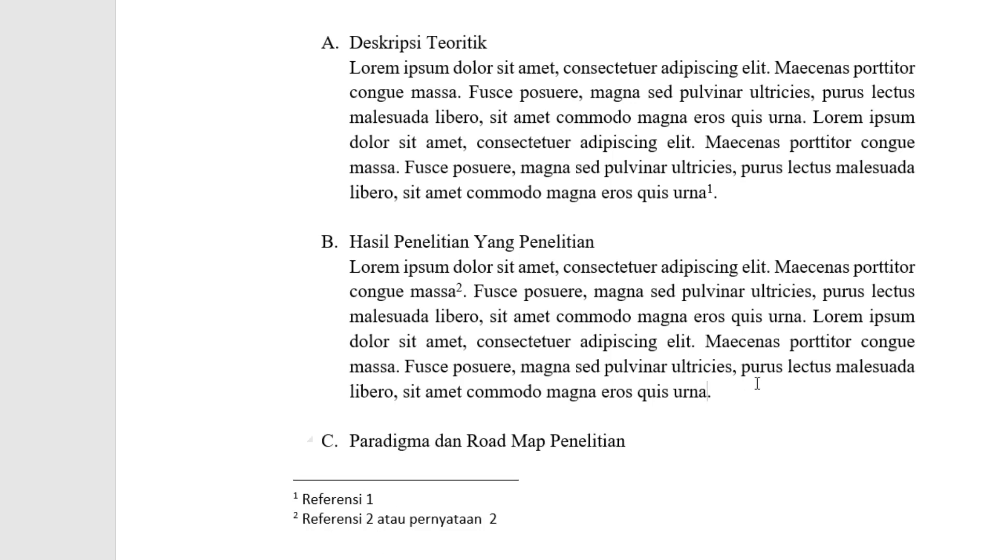
key("shift+Right")
key("Delete")
left_click(708, 192)
key("shift+Right")
key("Delete")
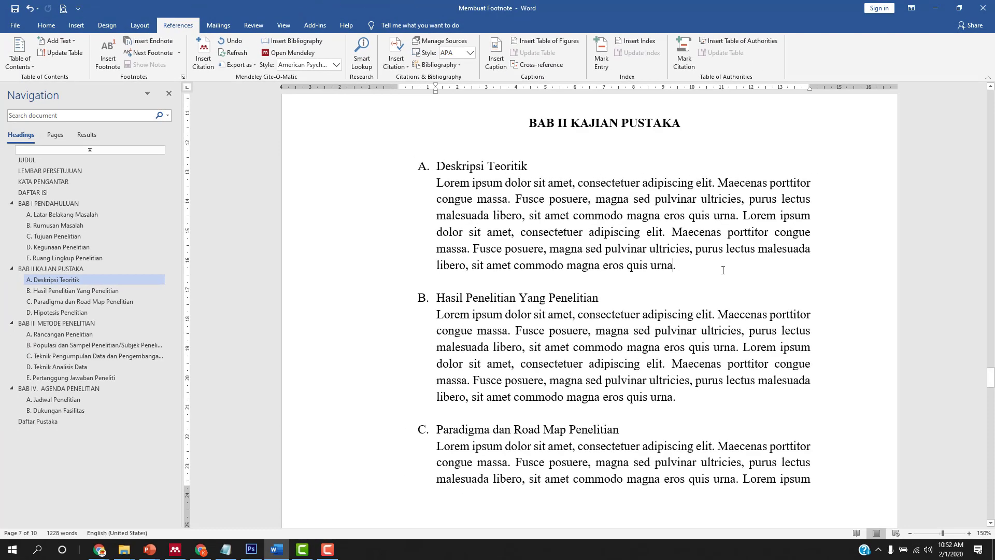
scroll(515, 275, "down", 1)
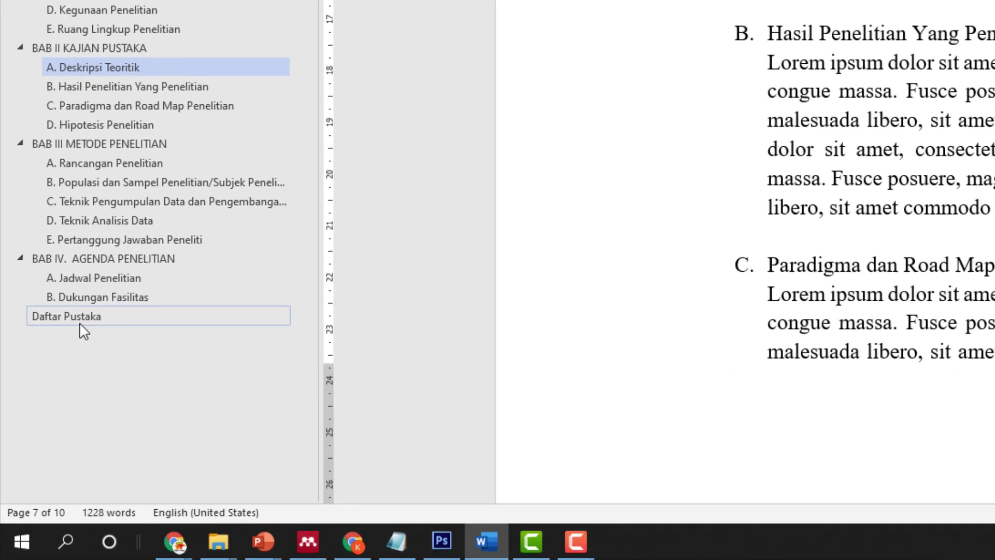
Step: Jump to Daftar Pustaka and back to Deskripsi Teoritik using the Navigation pane
left_click(79, 322)
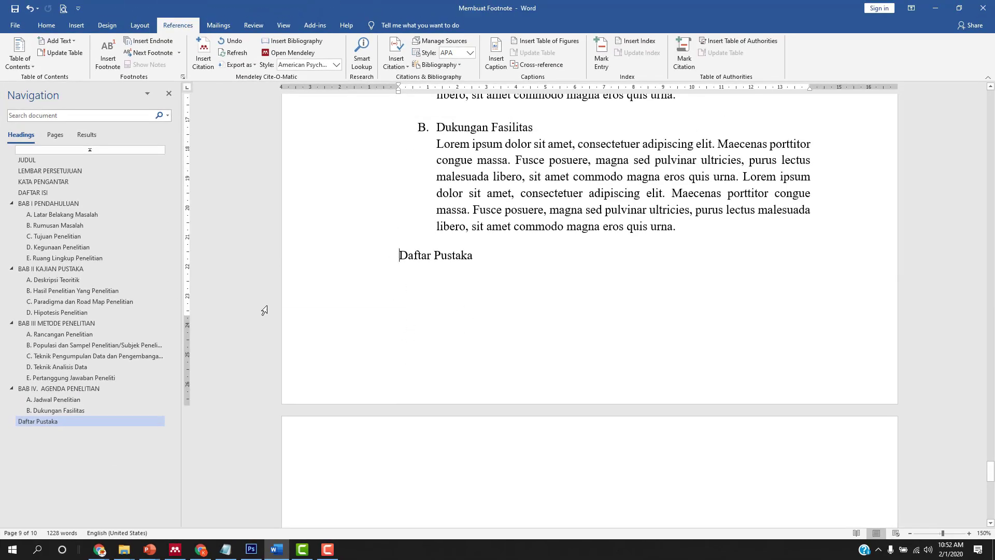
left_click(56, 280)
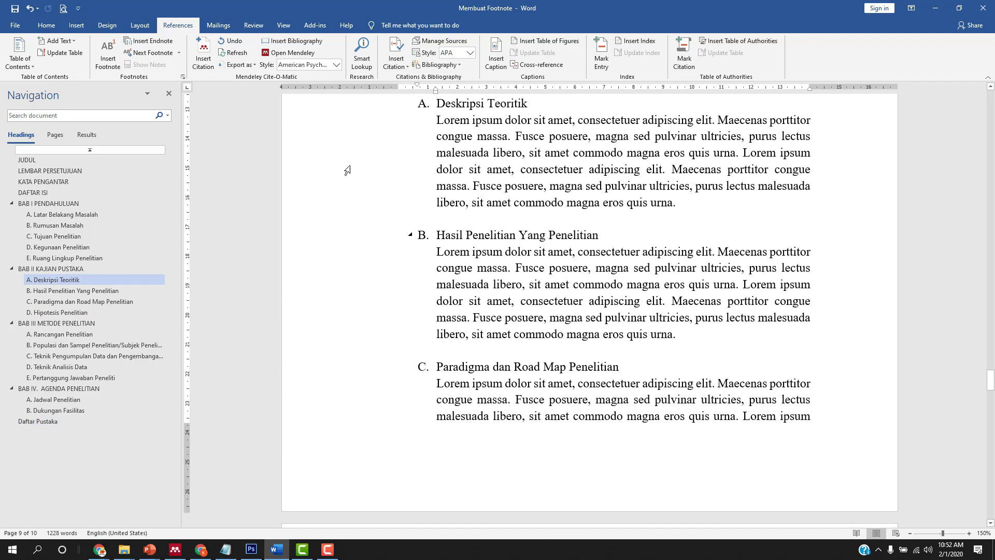
scroll(553, 202, "up", 3)
scroll(554, 202, "down", 1)
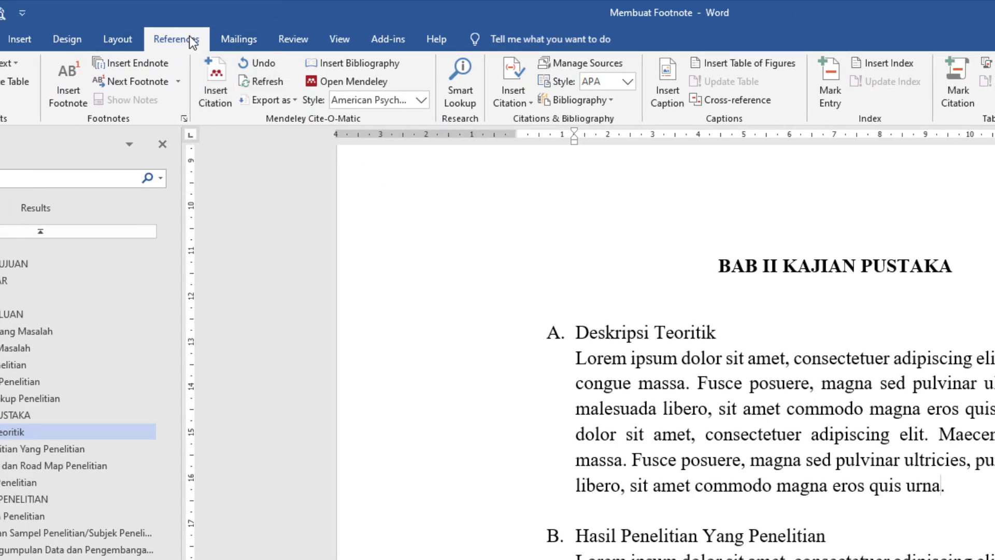
Step: Insert an endnote after section A's final 'urna.' with the text 'data endnote 1'
left_click(132, 63)
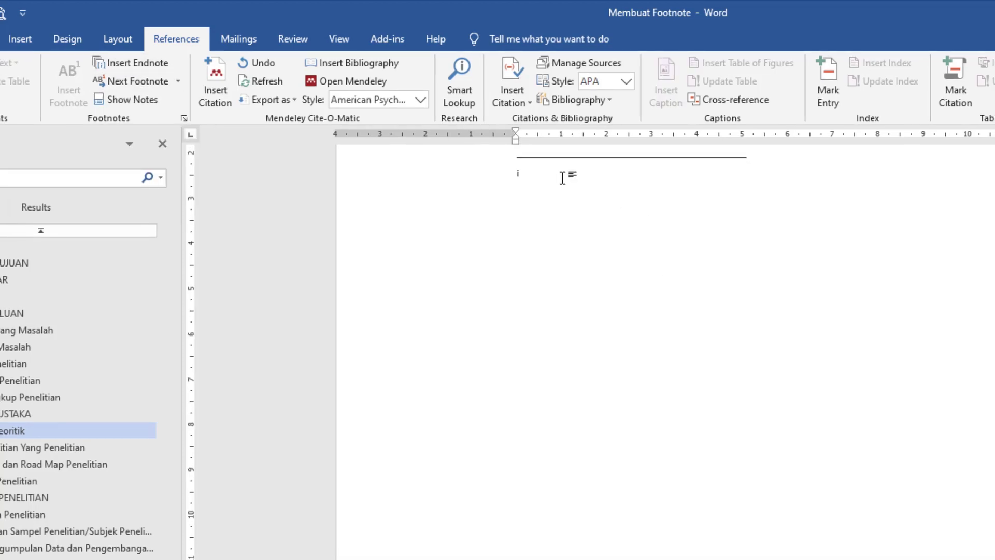
type("mas")
key("BackSpace")
key("BackSpace")
key("BackSpace")
type("data endnote 1")
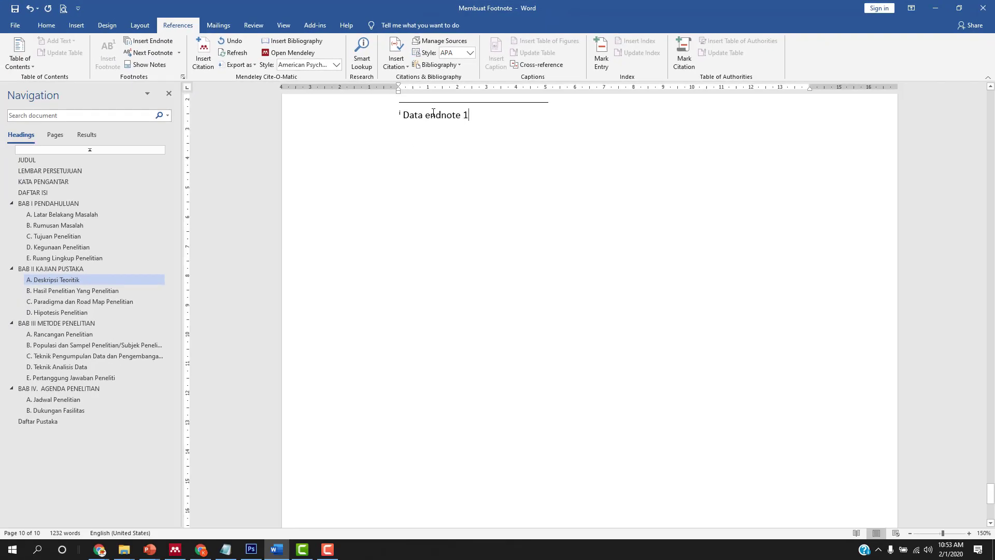
left_click(52, 268)
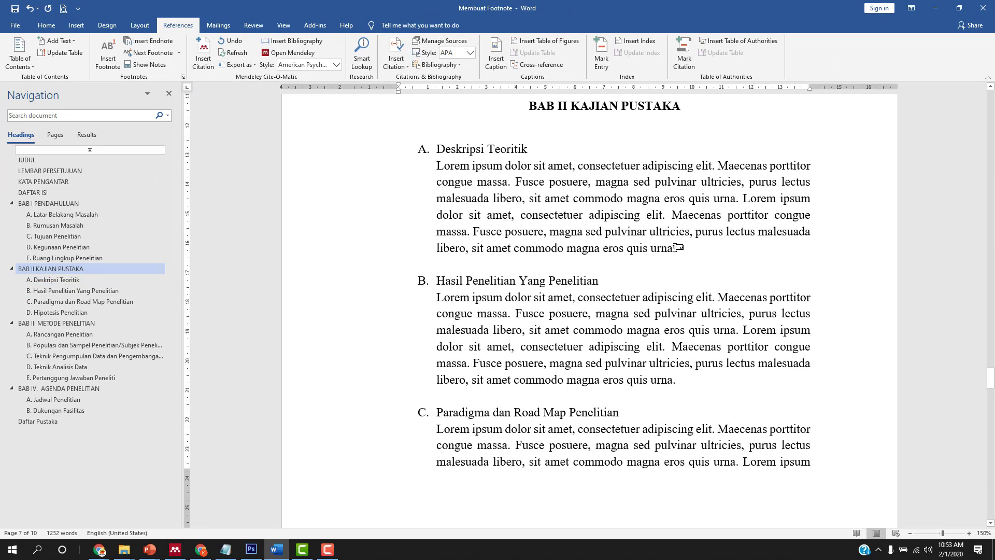
Step: Insert endnote ii after section B's paragraph and type 'Data endnote 2' into it
mouse_move(674, 247)
left_click(673, 382)
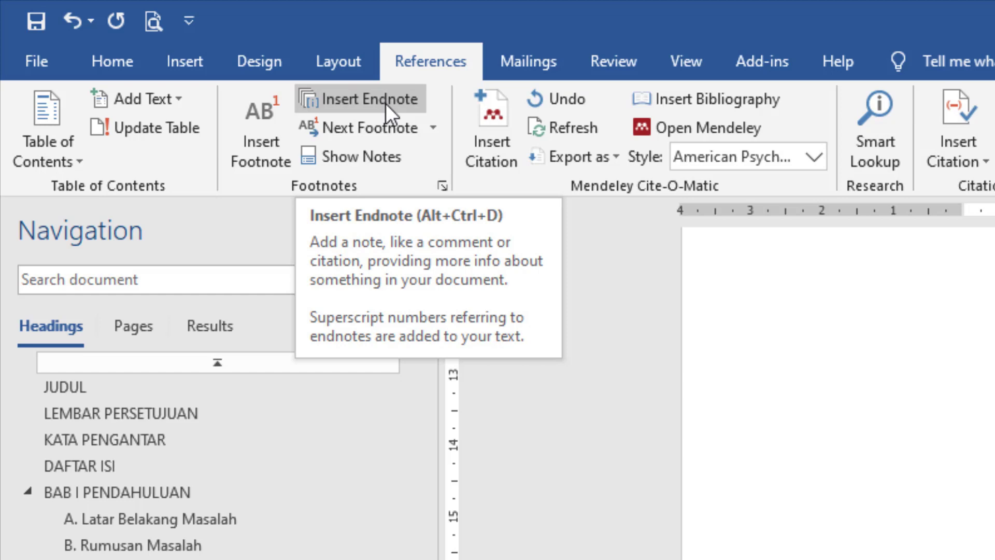
left_click(386, 104)
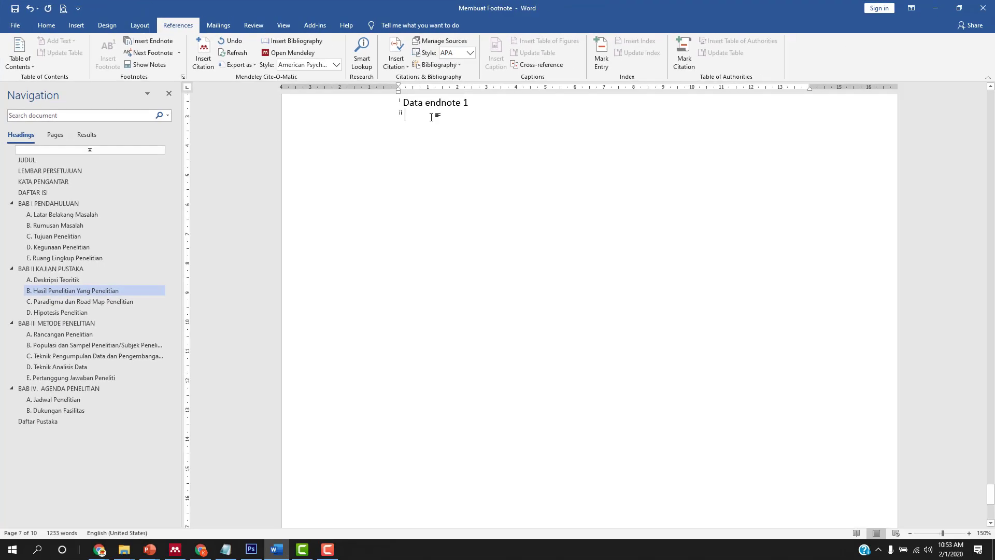
left_click(47, 421)
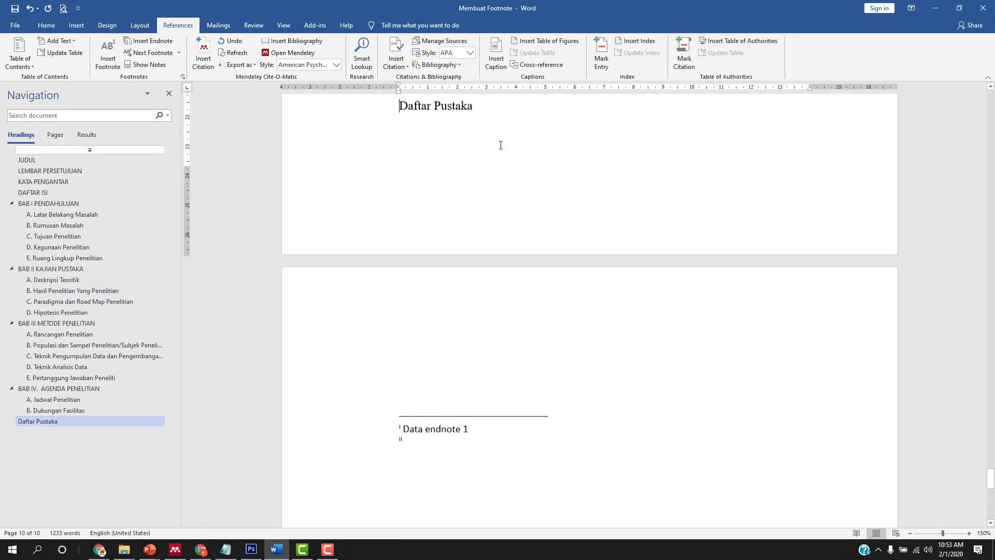
left_click(439, 456)
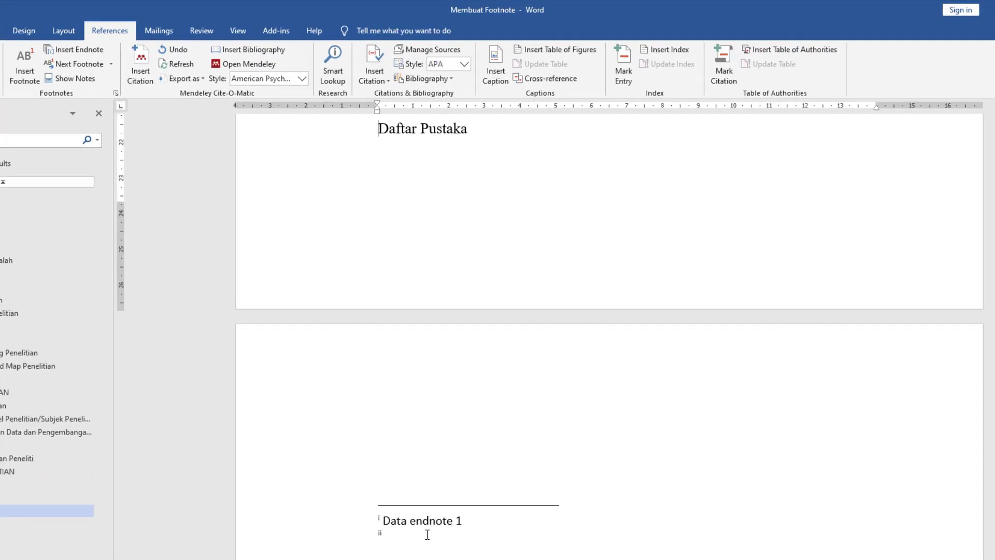
left_click(431, 532)
type("Data er")
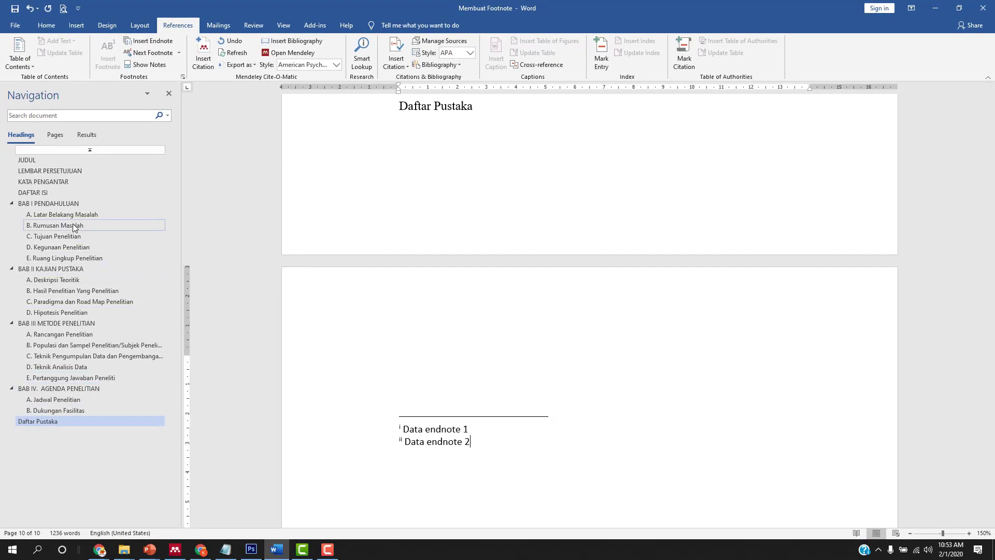
scroll(535, 383, "up", 1)
Step: Undo both endnotes and their text so sections A and B end plainly at 'urna.'
key("ctrl+z")
key("ctrl+z")
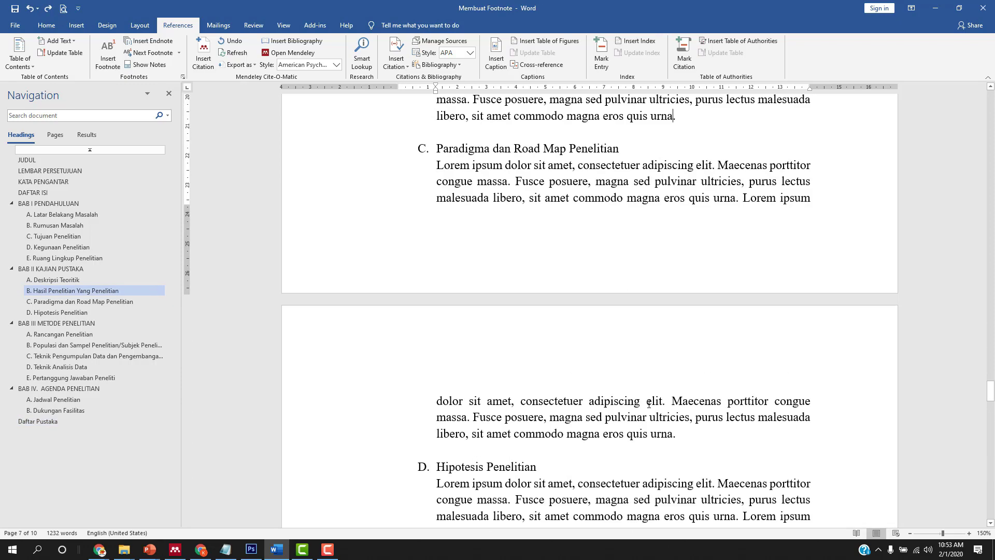
scroll(618, 352, "up", 3)
scroll(619, 351, "up", 2)
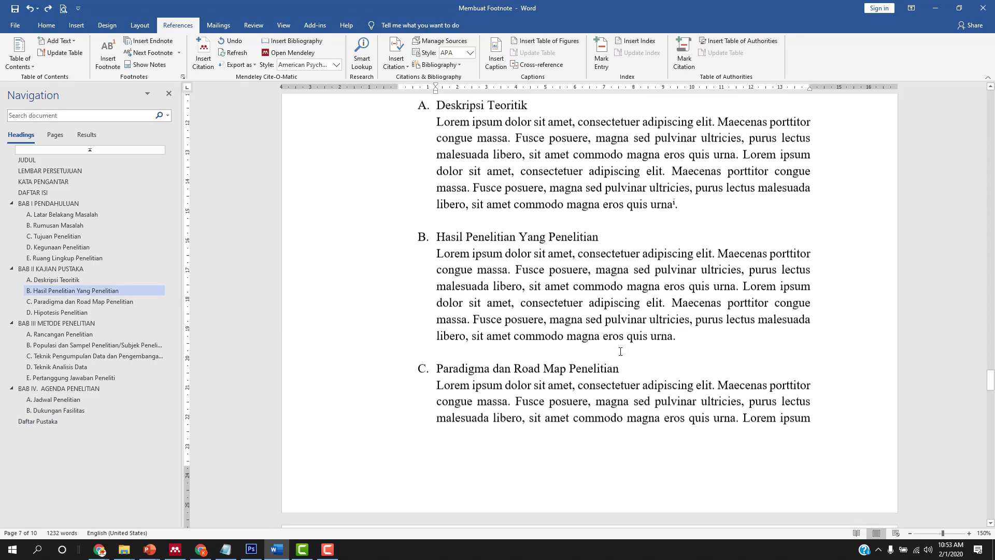
key("ctrl+z")
scroll(753, 380, "up", 3)
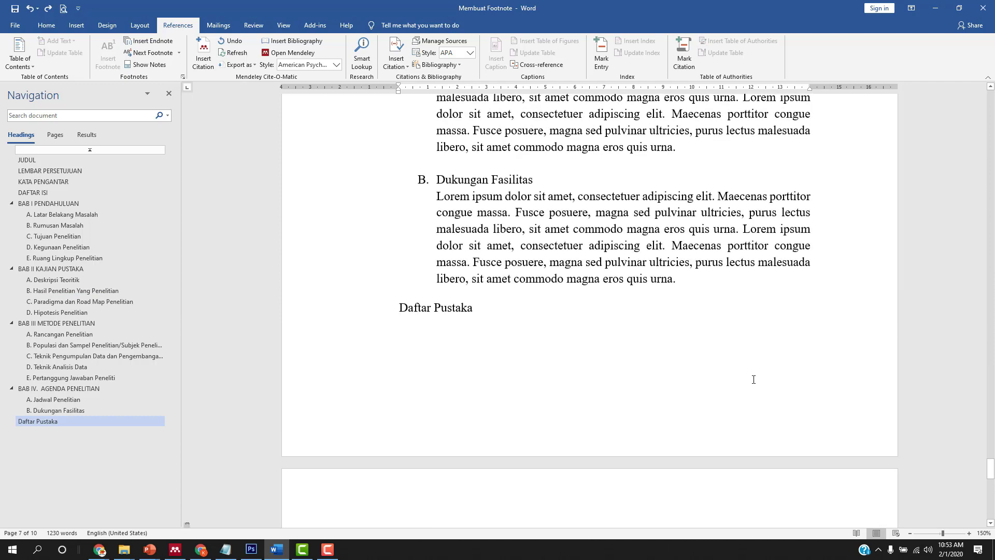
scroll(753, 379, "down", 3)
key("ctrl+z")
scroll(754, 380, "up", 1)
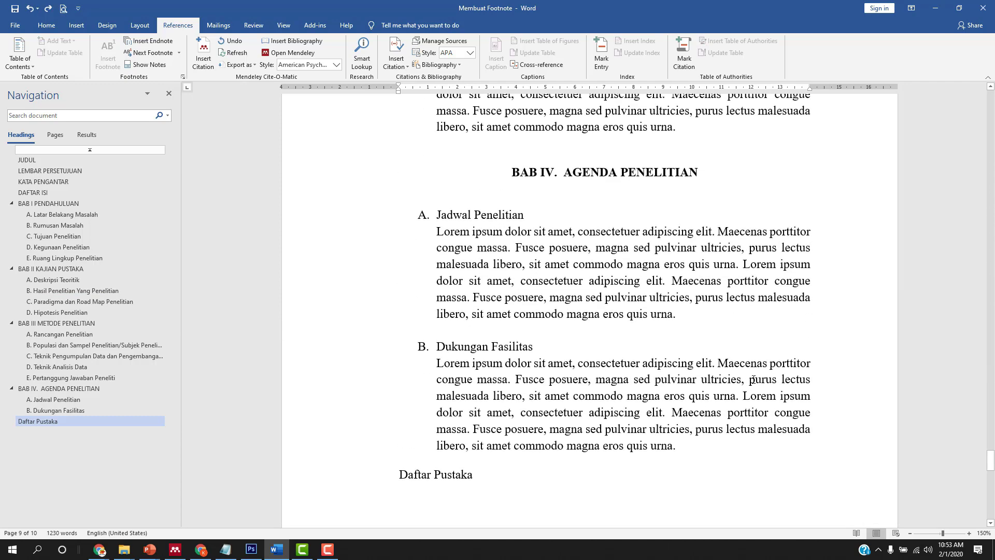
scroll(753, 379, "down", 5)
type("ma")
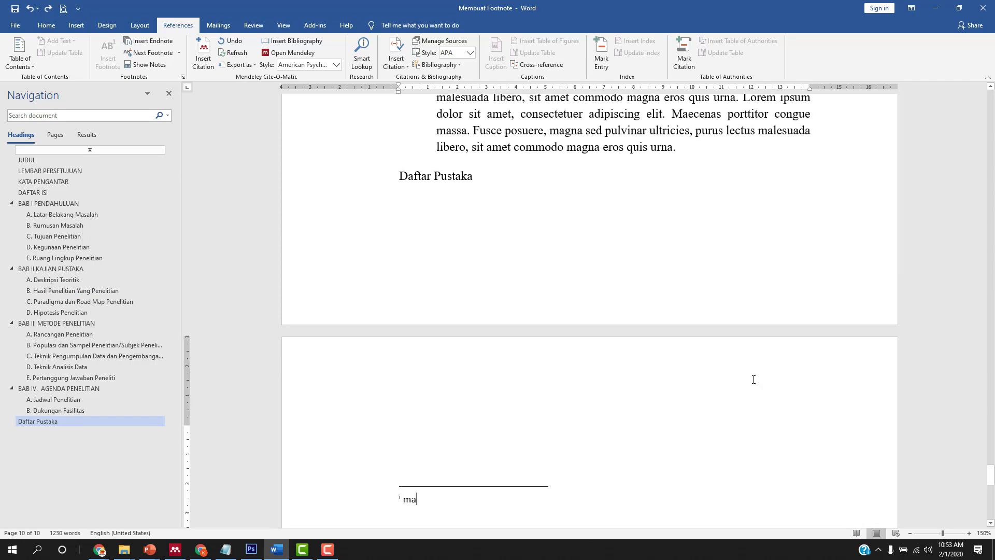
key("ctrl+z")
scroll(746, 373, "up", 3)
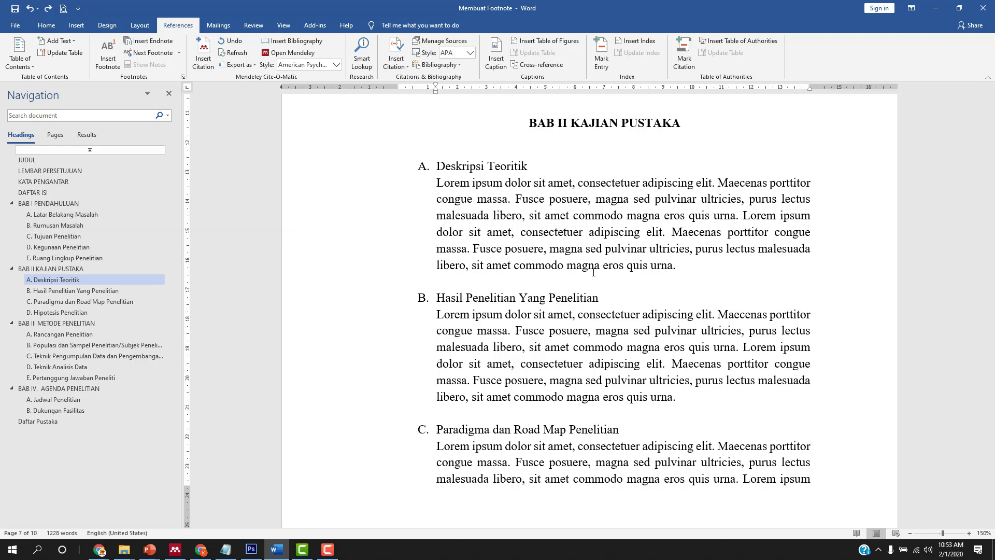
Step: Insert endnote i 'Data endnote 1' after section A, and endnote ii 'Data endnote 2' after section B's final 'urna.'
key("ctrl+alt+d")
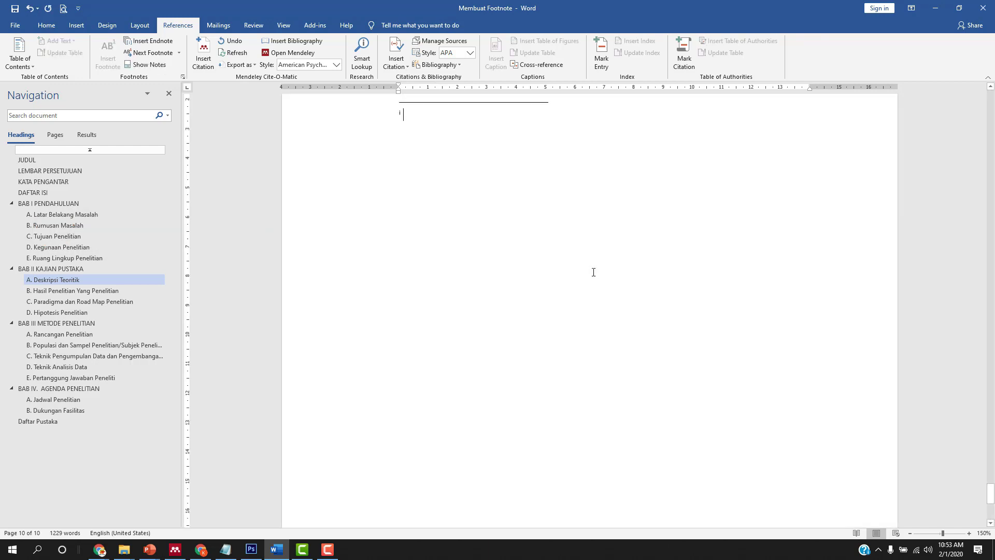
type("Da")
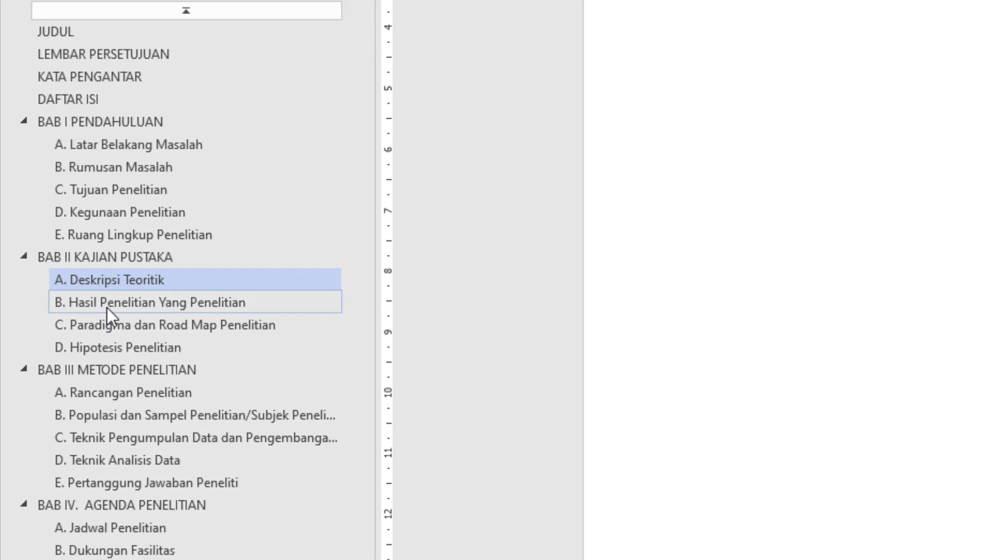
left_click(59, 270)
left_click(121, 271)
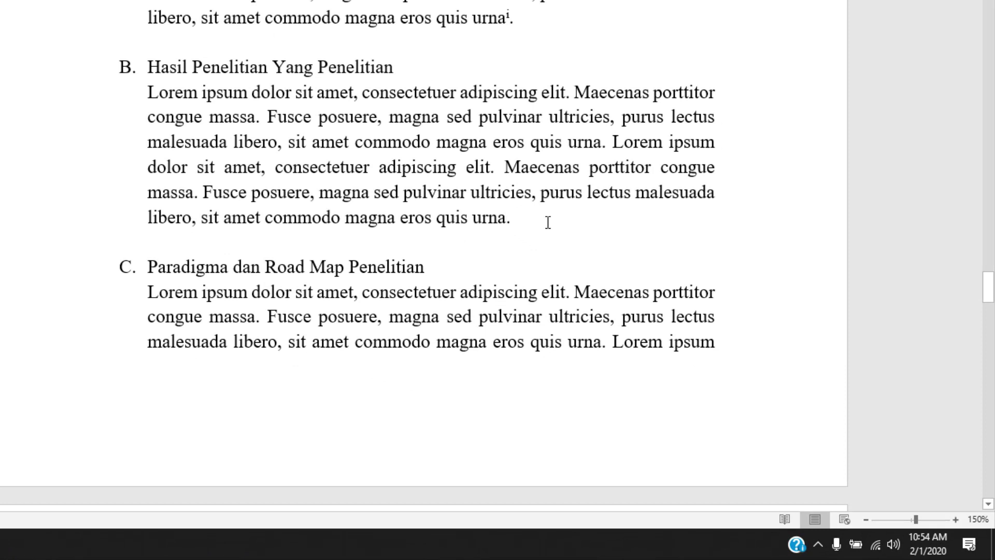
key("ctrl+alt+d")
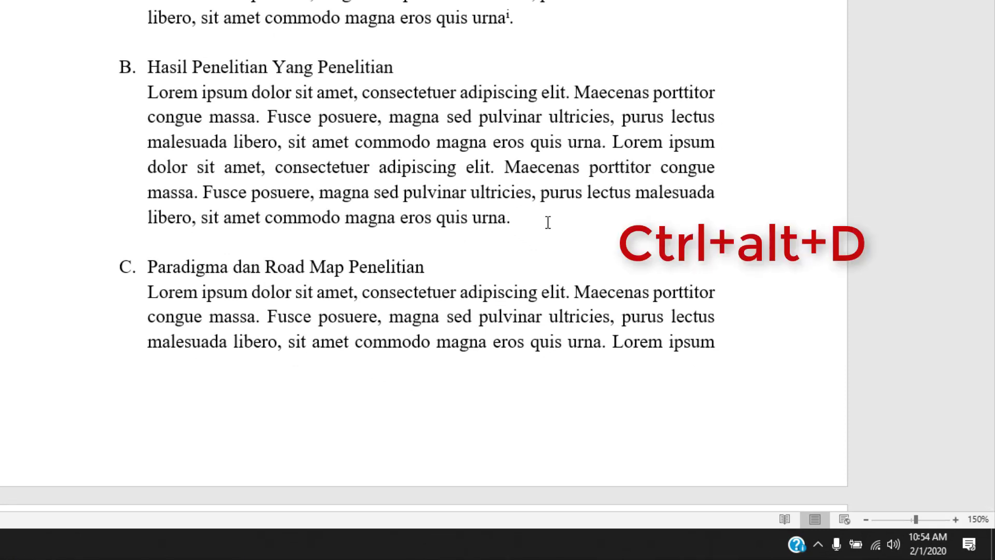
type("Data endnote 2")
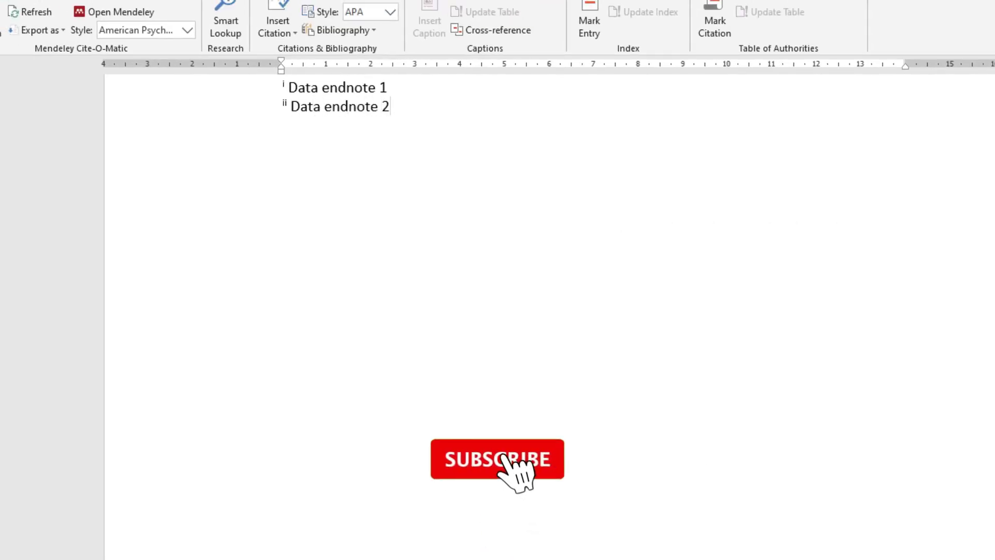
scroll(498, 311, "up", 1)
scroll(497, 311, "up", 3)
scroll(497, 311, "up", 5)
scroll(498, 311, "up", 4)
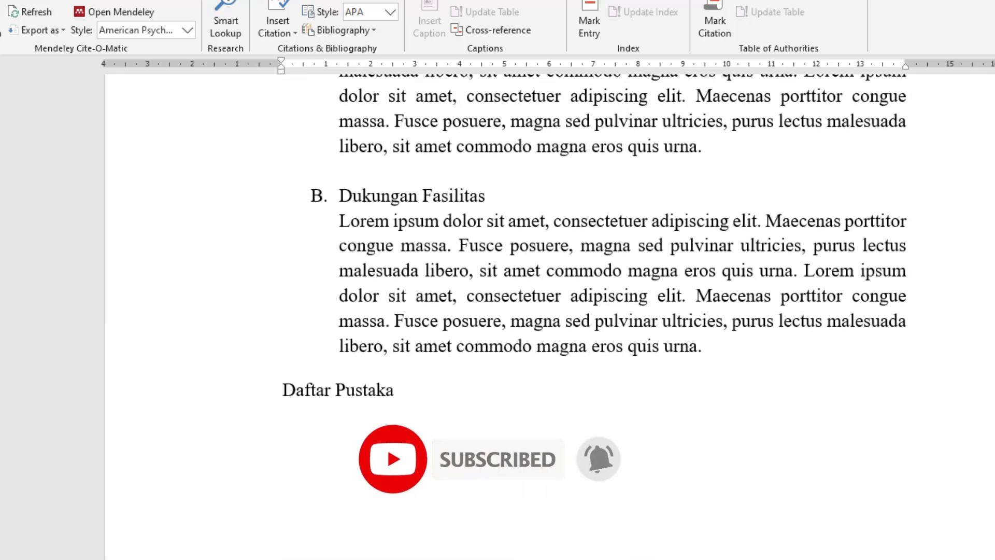